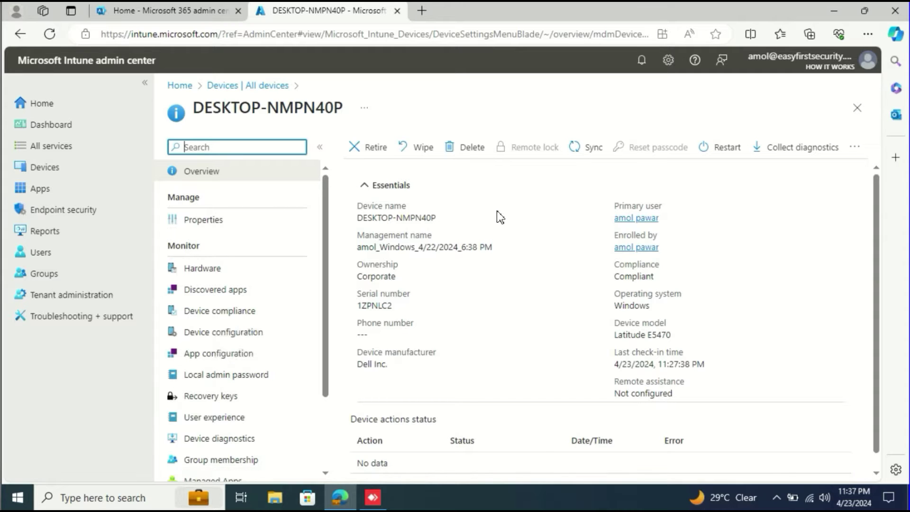
Step: Sync DESKTOP-NMPN40P from its device page toolbar and confirm with Yes
click(591, 156)
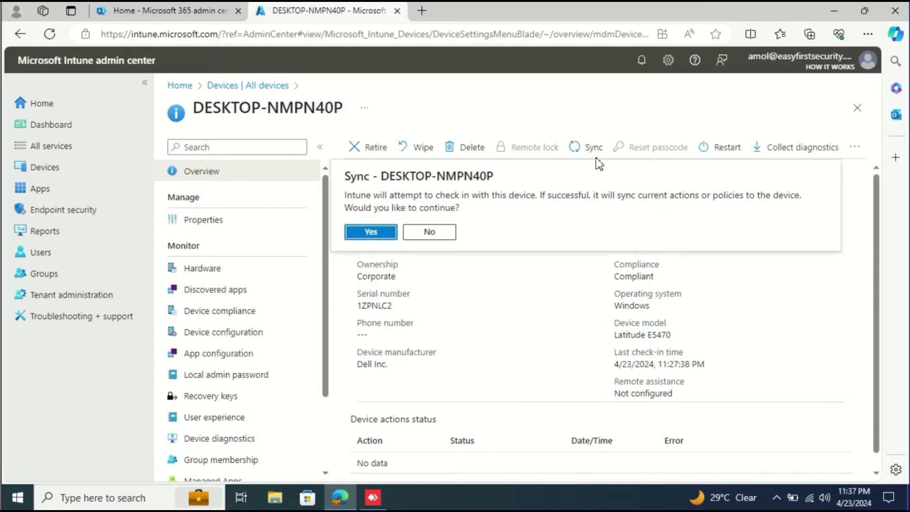
click(370, 232)
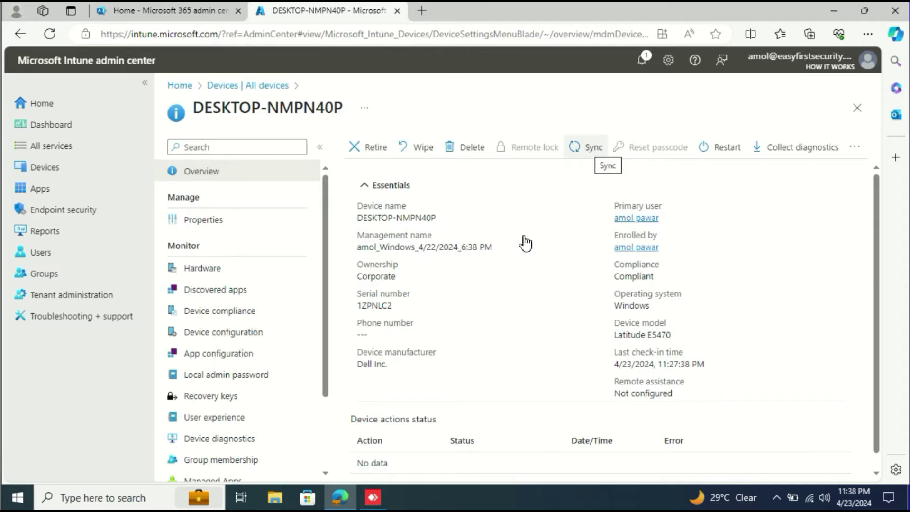
Step: Launch Windows Settings from the taskbar search
click(95, 498)
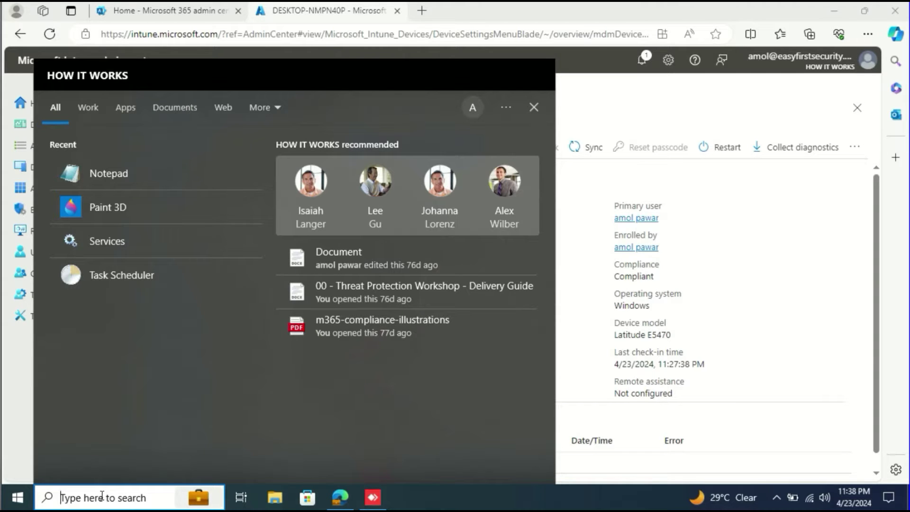
text(sett)
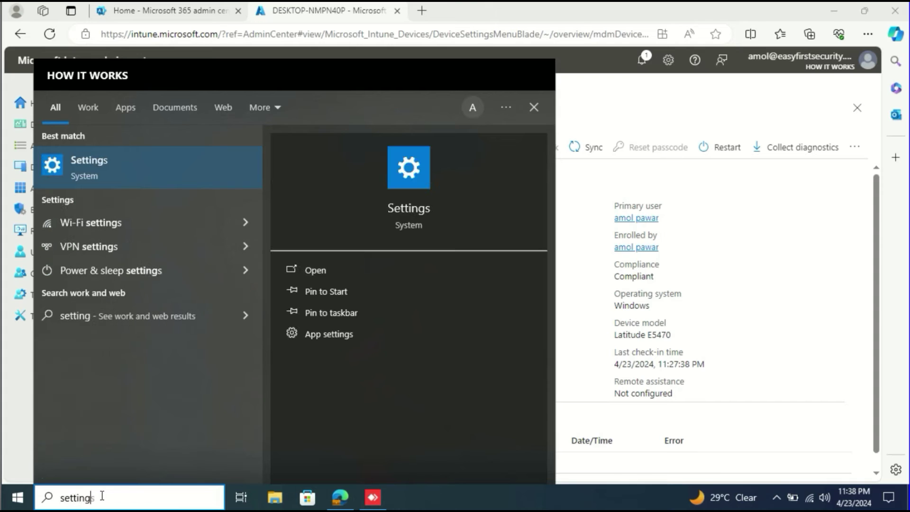
text(ing)
key(Return)
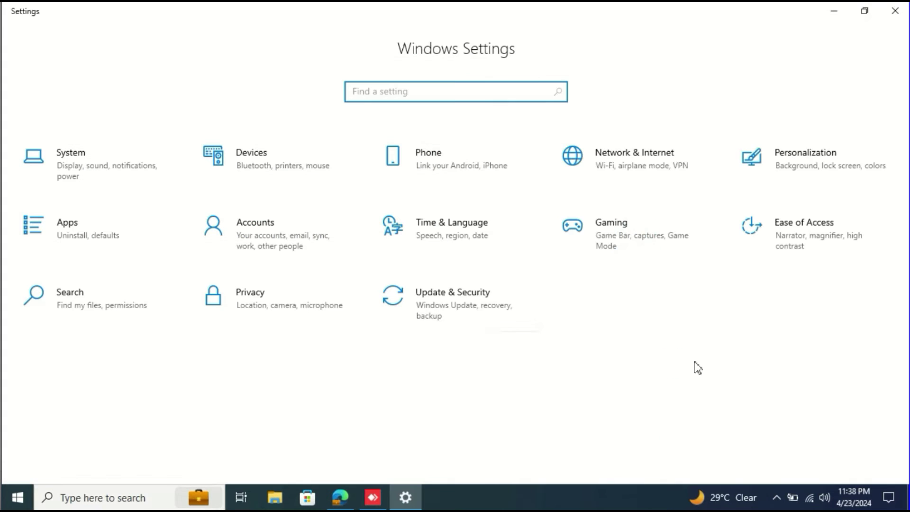
Step: Open the Entra ID work account's info under Accounts > Access work or school and scroll to Device sync status
click(258, 230)
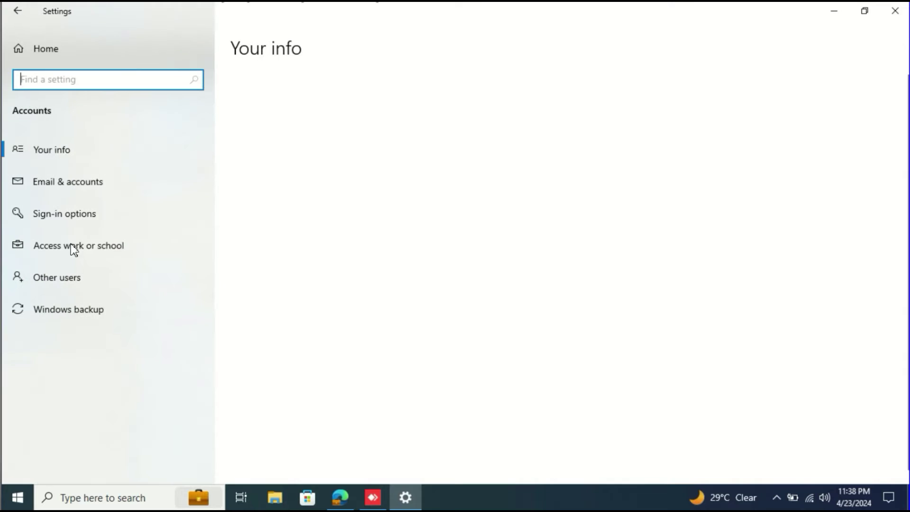
click(76, 250)
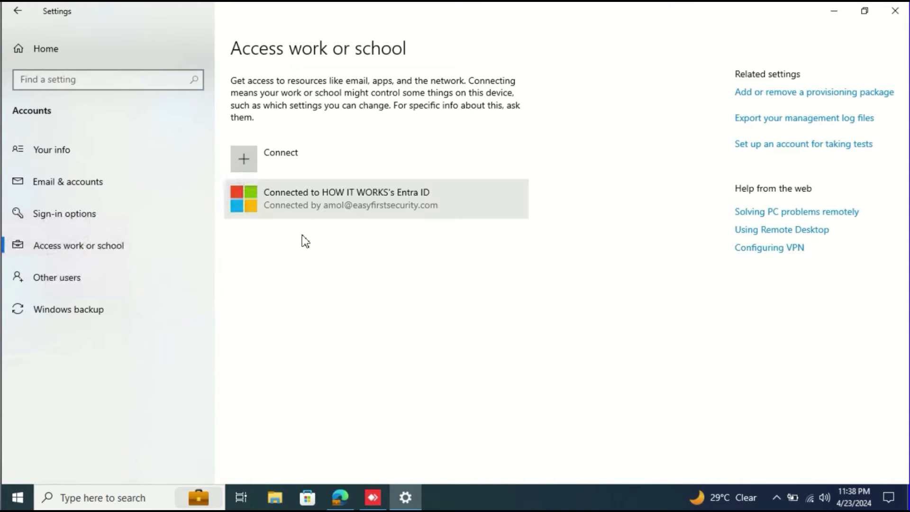
click(325, 205)
click(406, 255)
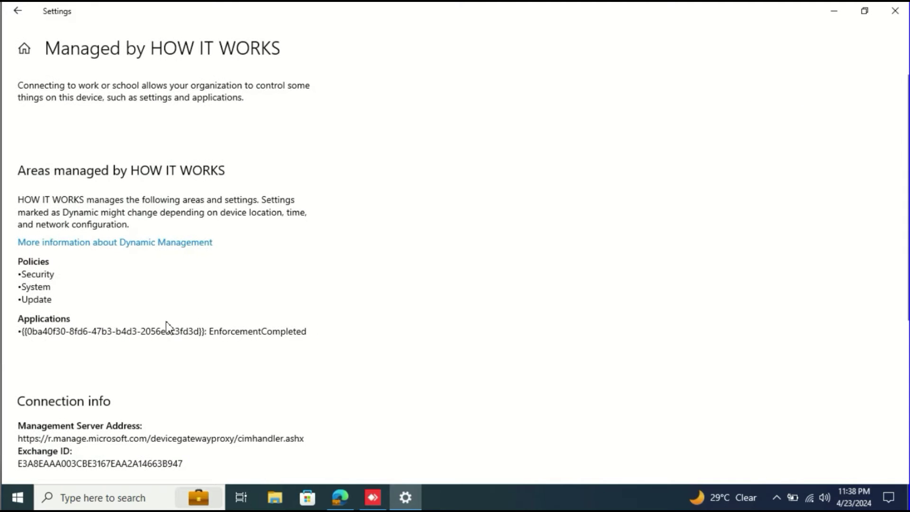
scroll(86, 408, down, 5)
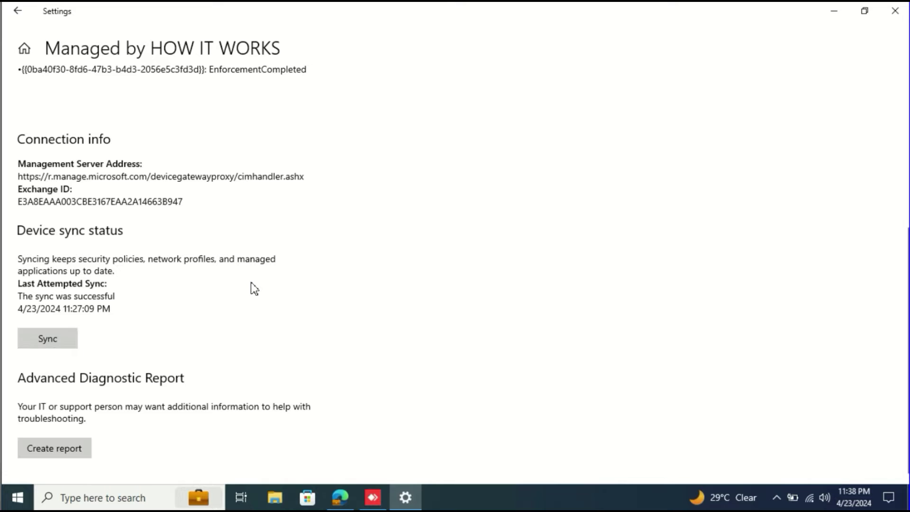
Step: Open Services and select Microsoft Intune Management Extension, shown Running with Automatic startup
click(119, 495)
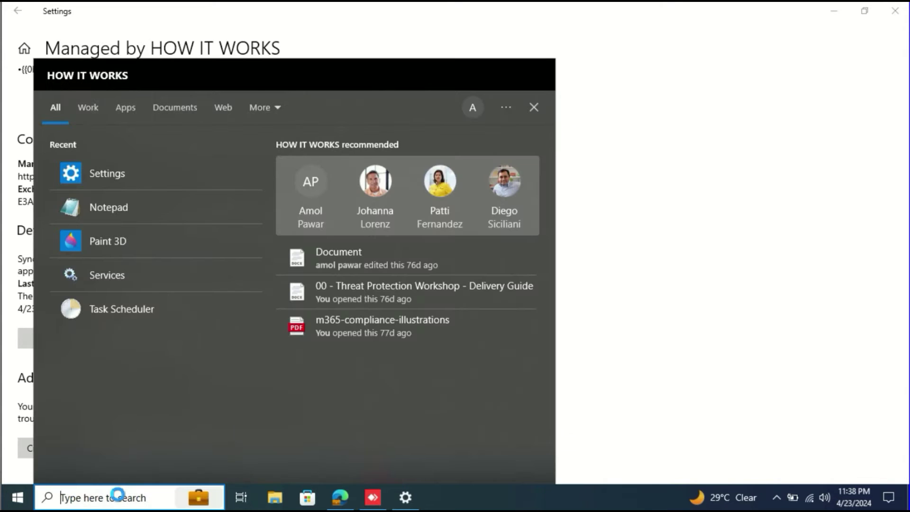
text(service)
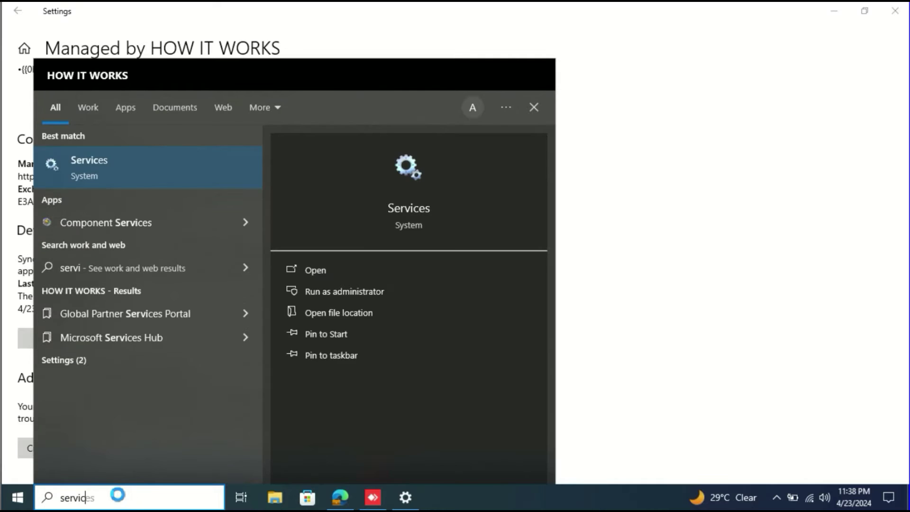
click(92, 167)
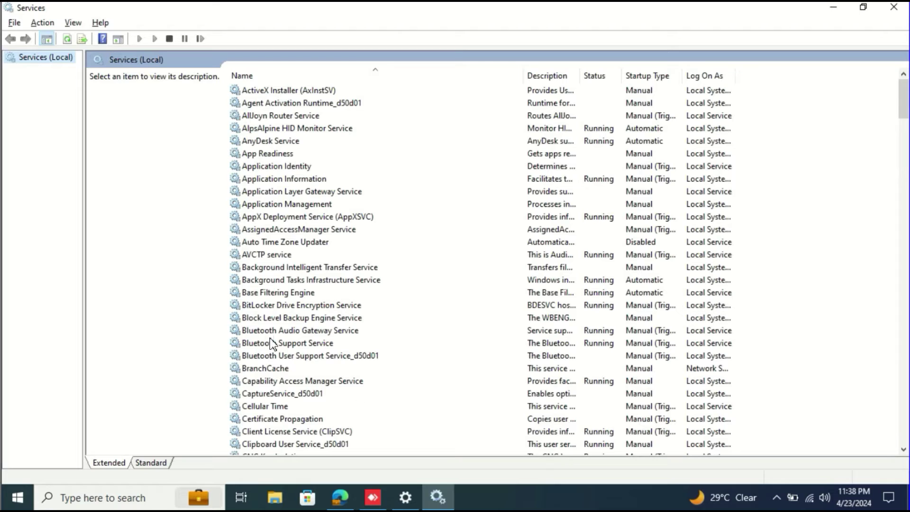
click(271, 343)
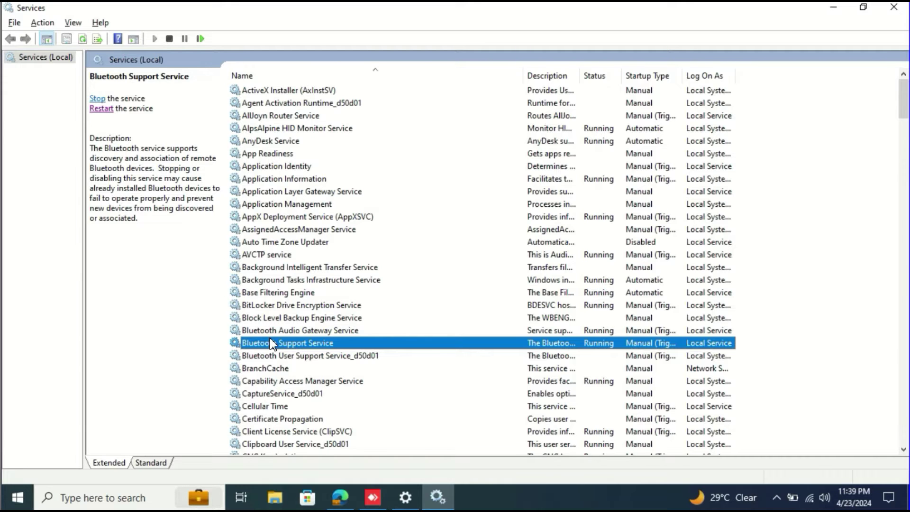
key(m)
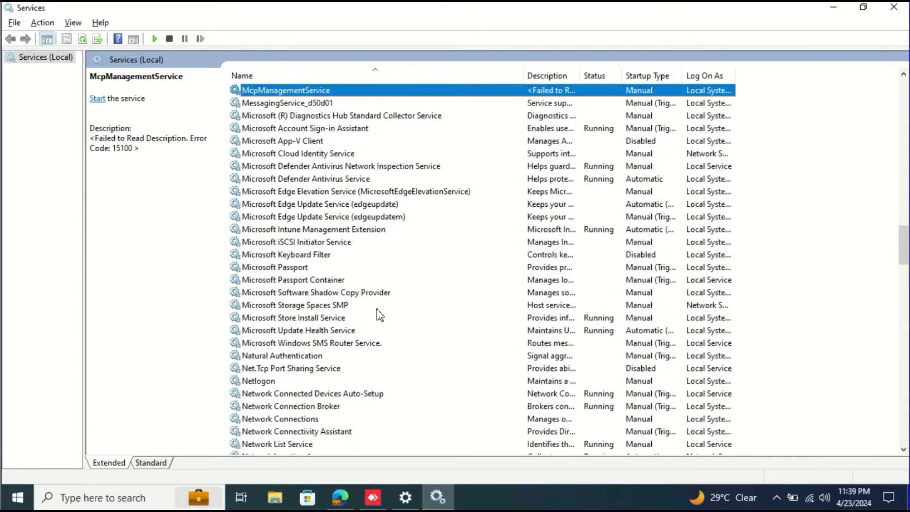
click(311, 230)
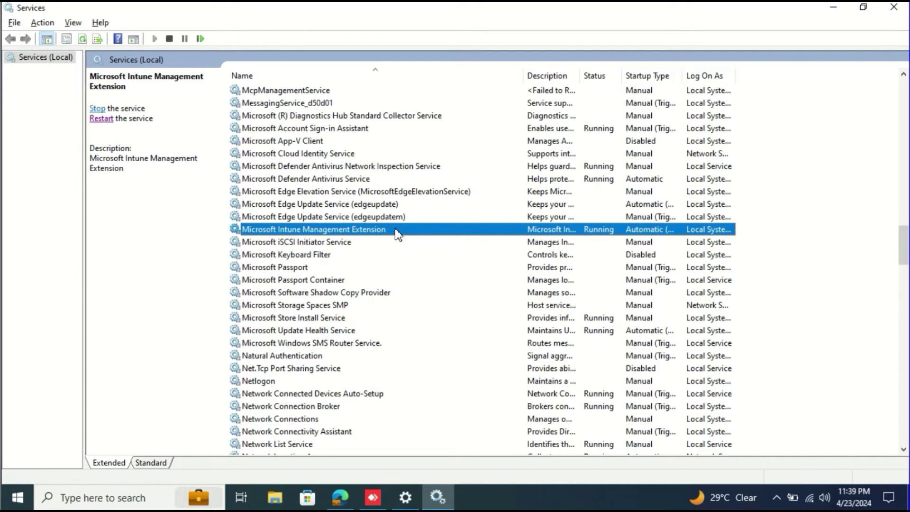
Step: Launch Task Scheduler and expand Task Scheduler Library > Microsoft > Windows
click(87, 495)
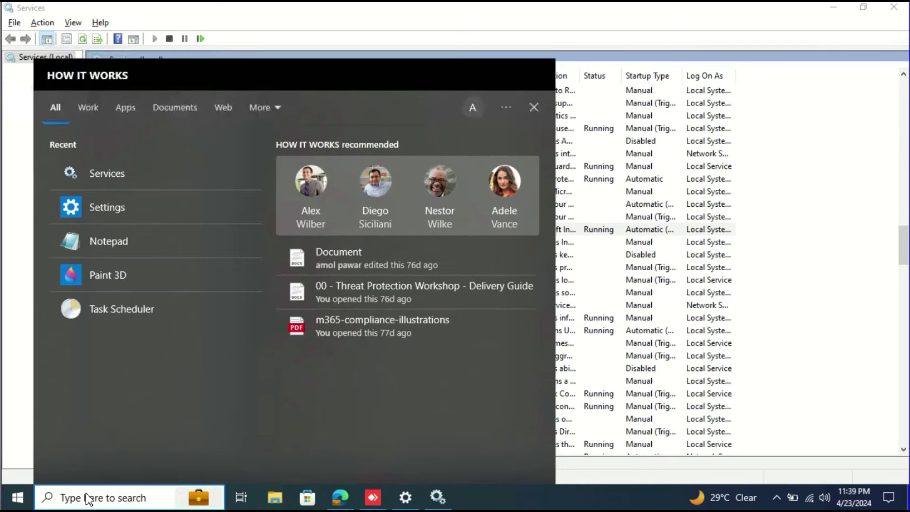
click(120, 318)
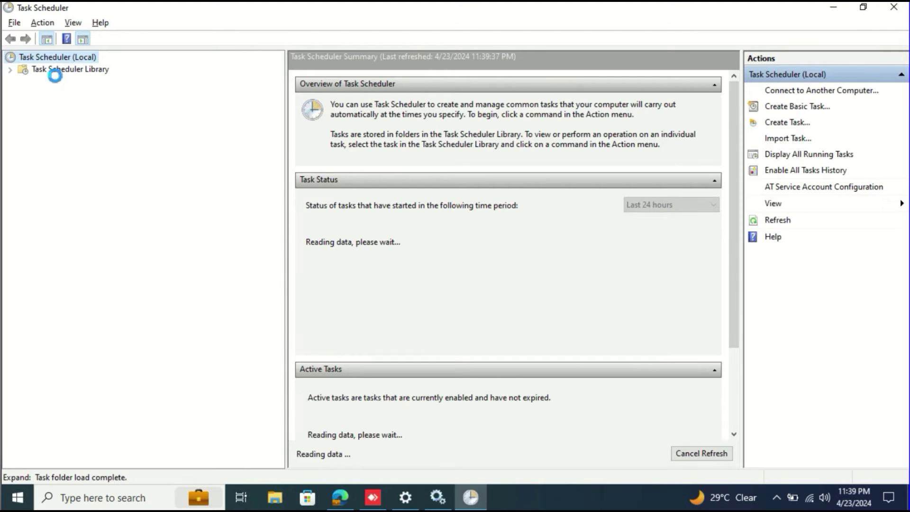
click(59, 69)
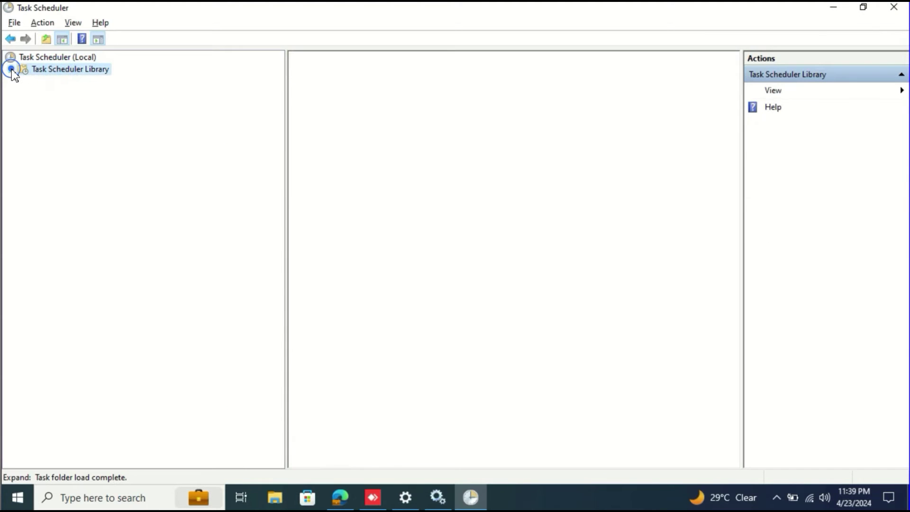
click(9, 69)
click(22, 81)
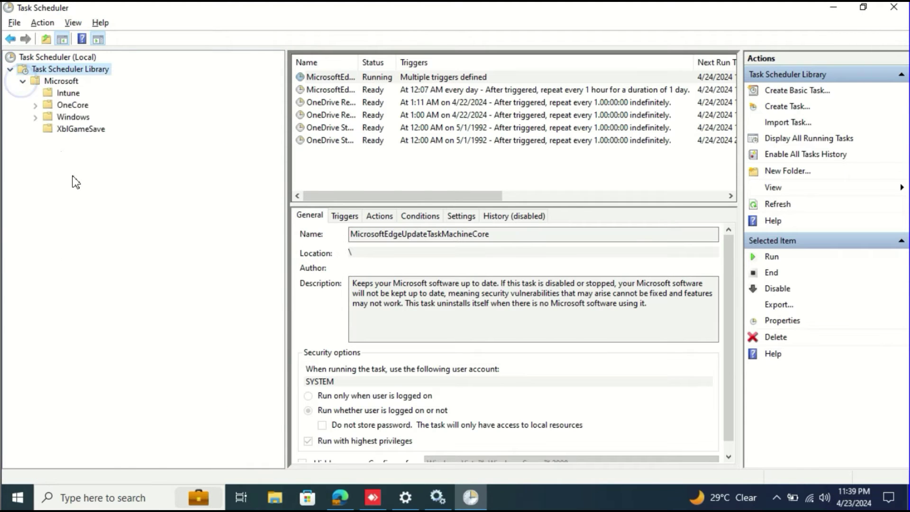
click(59, 119)
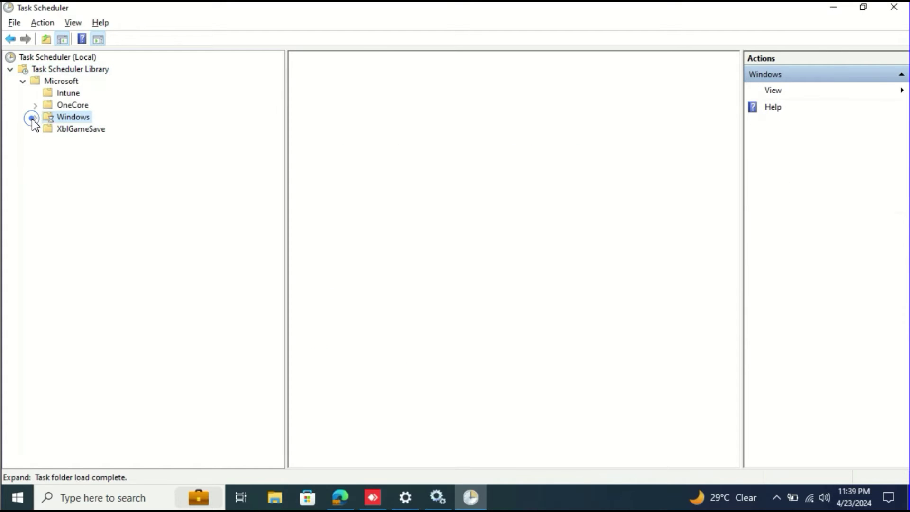
click(34, 118)
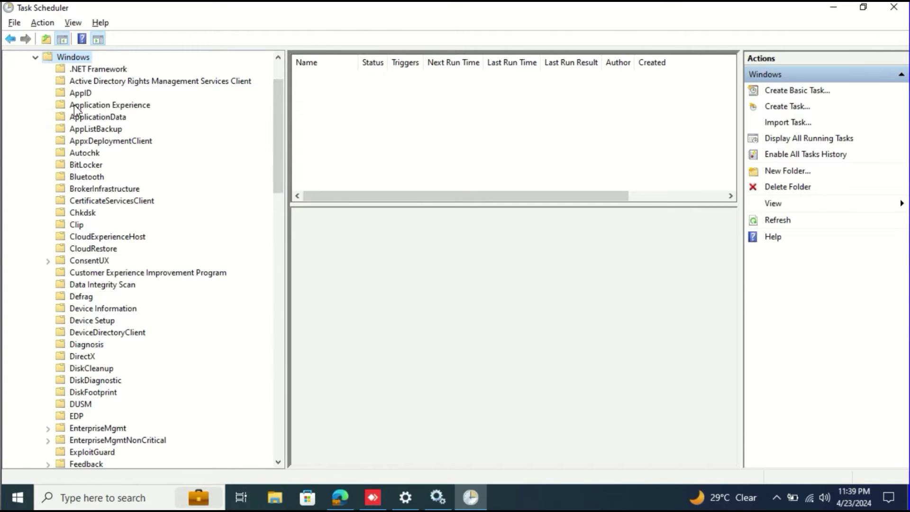
scroll(119, 179, up, 1)
scroll(119, 179, up, 1)
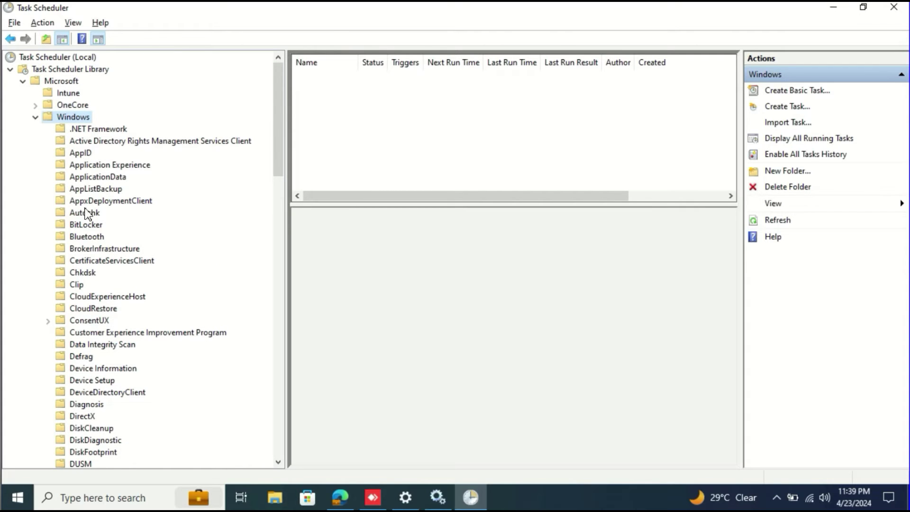
scroll(112, 412, down, 3)
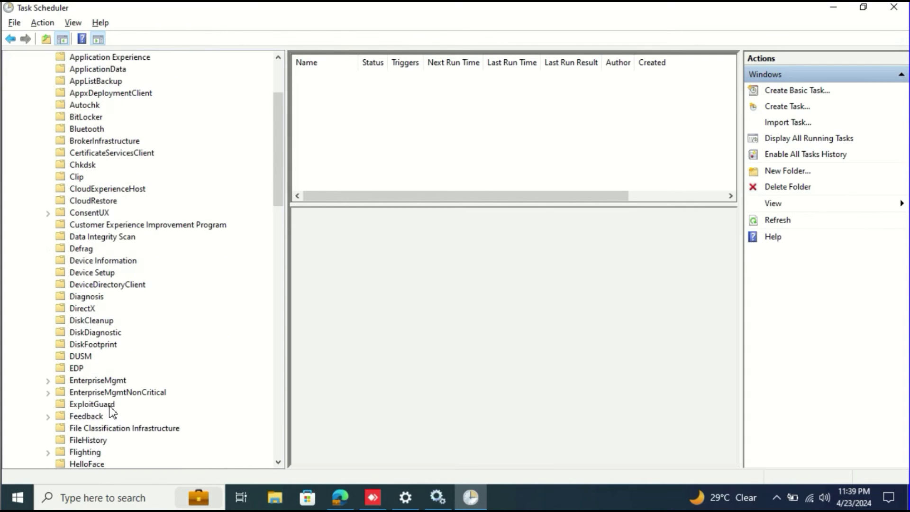
Step: Show PushLaunch in EnterpriseMgmt's 1B0D473A folder, with the Name column widened
click(93, 379)
click(48, 380)
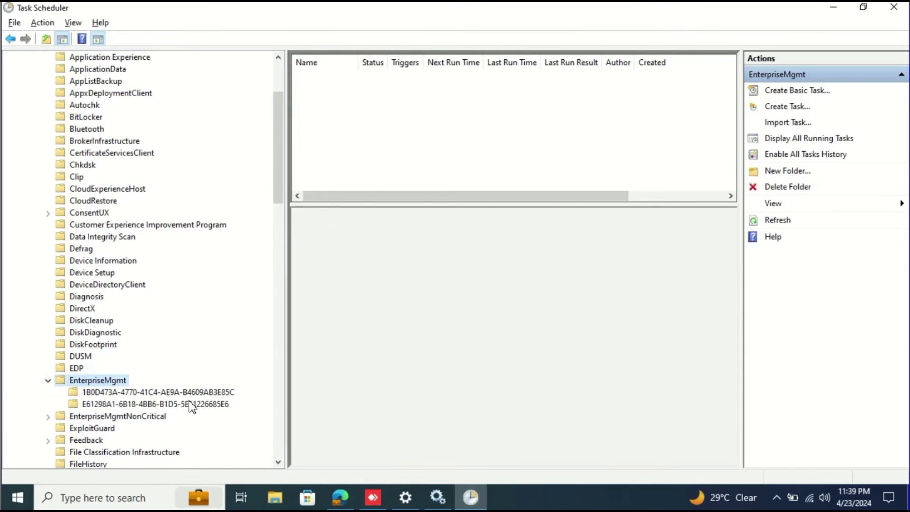
click(189, 403)
click(182, 392)
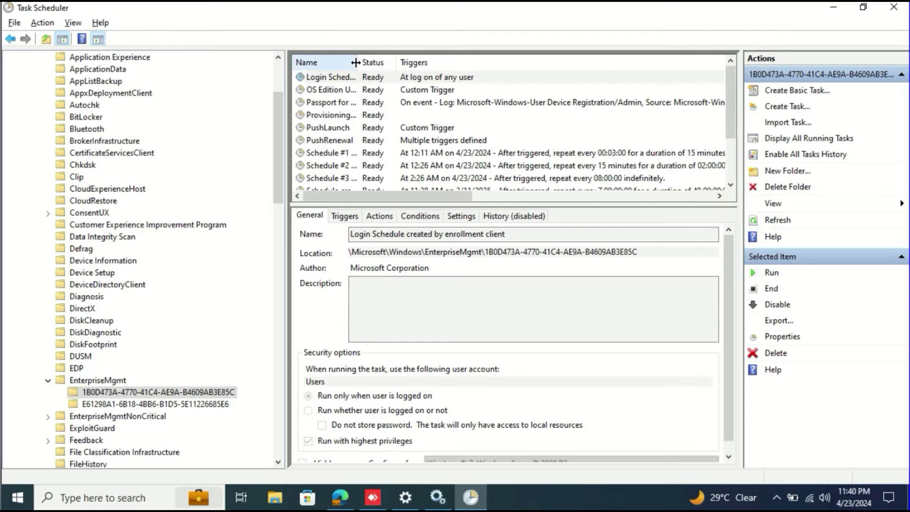
drag(360, 63, 459, 88)
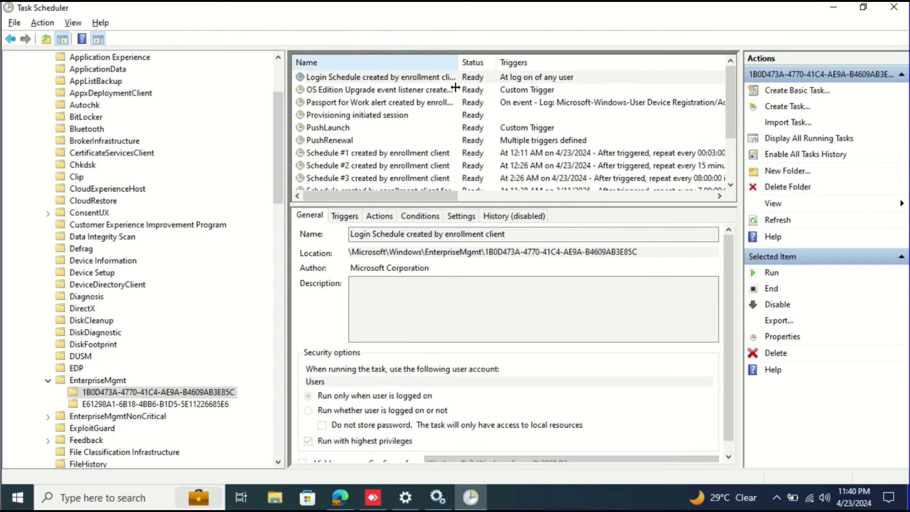
click(337, 129)
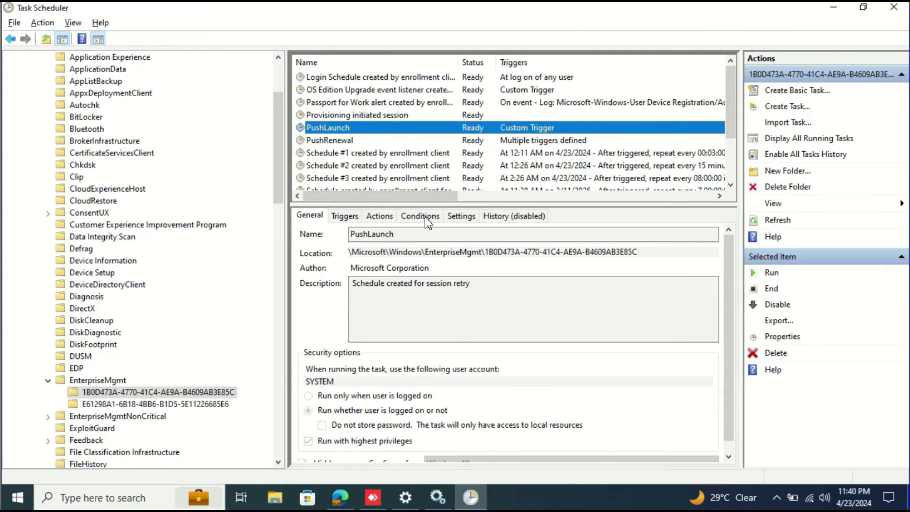
Step: Switch back to the Edge window showing the DESKTOP-NMPN40P Intune overview
click(342, 500)
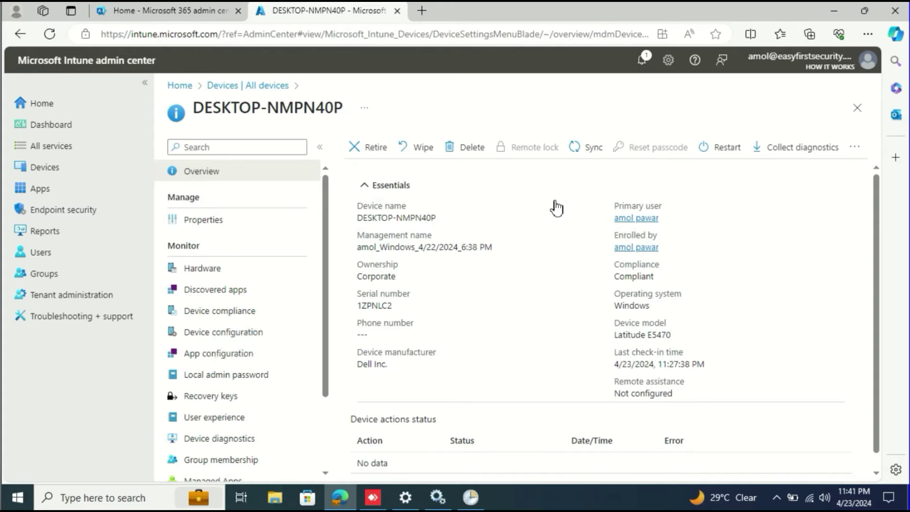
Step: Search 'microsoft graph' in a new tab, open Graph Explorer, then return to the DESKTOP-NMPN40P tab
click(421, 11)
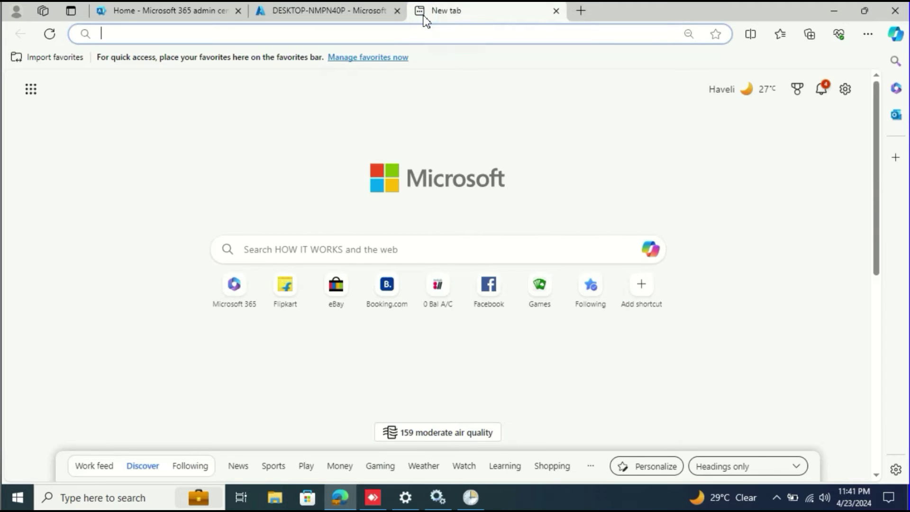
text(microsoft )
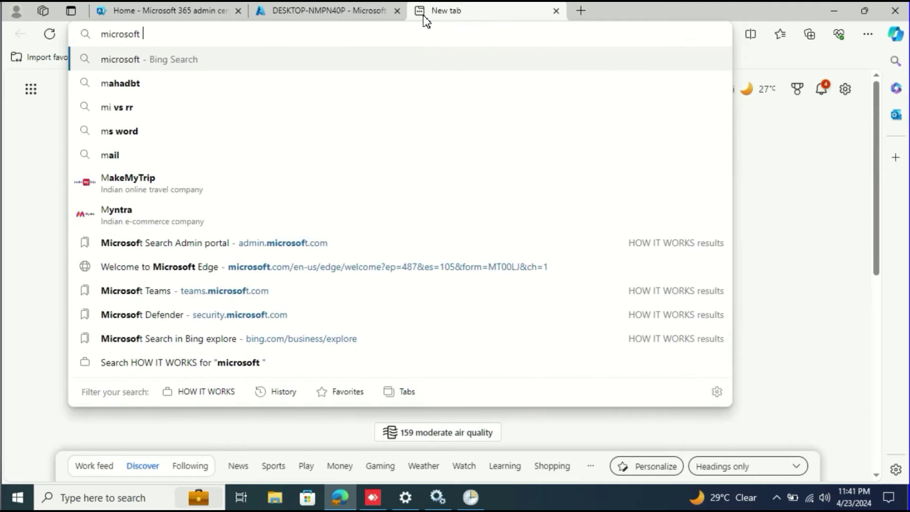
text(graph)
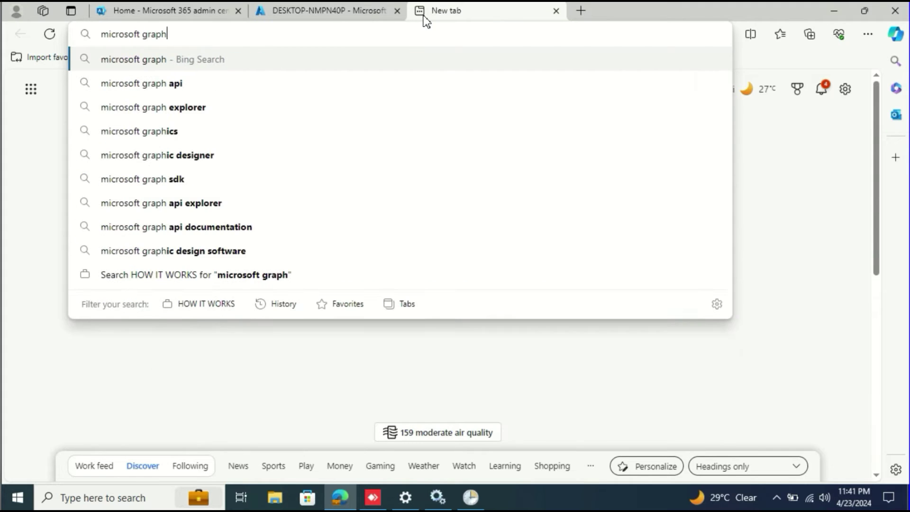
key(Return)
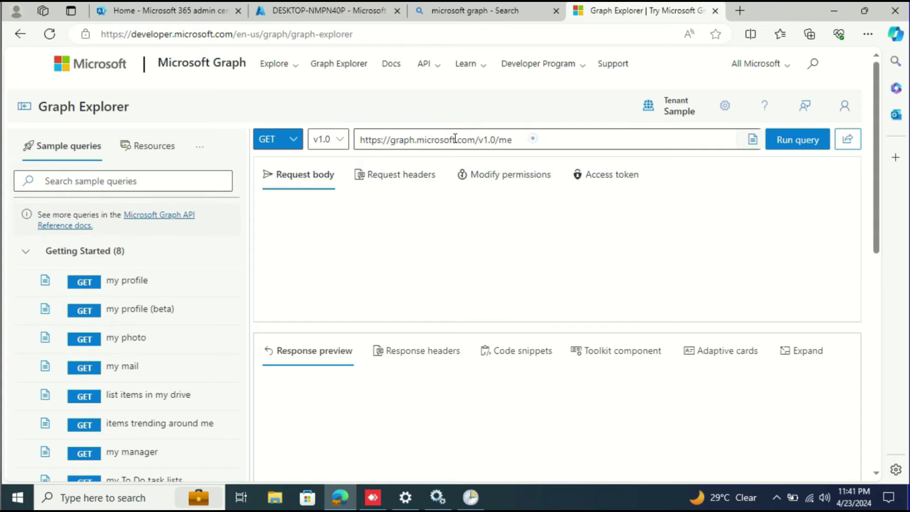
drag(521, 139, 364, 139)
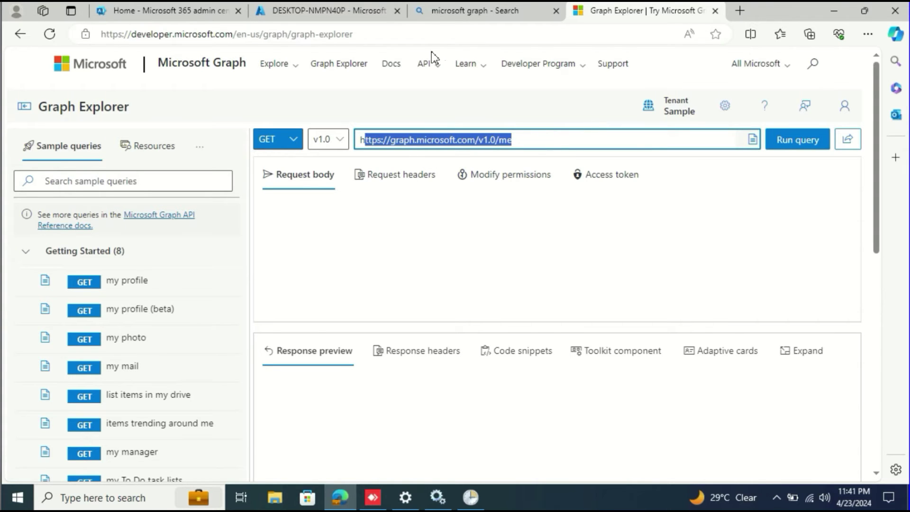
click(468, 12)
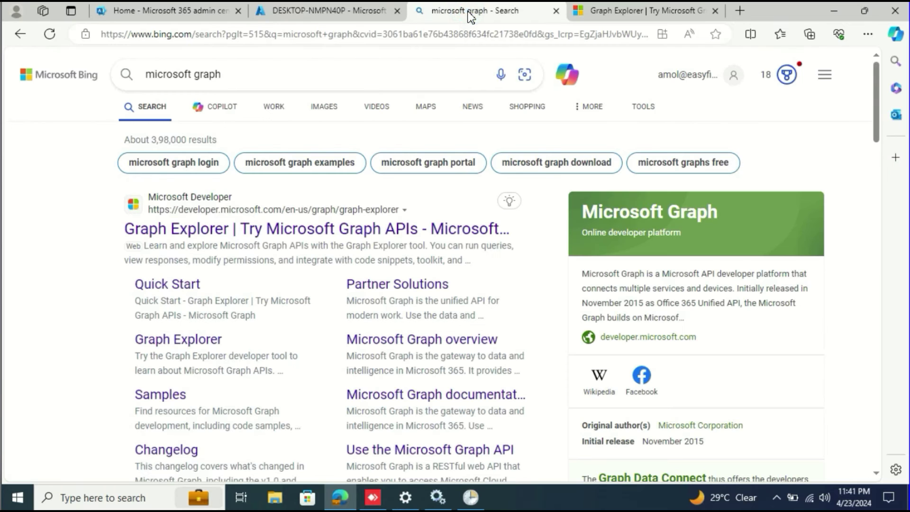
click(345, 13)
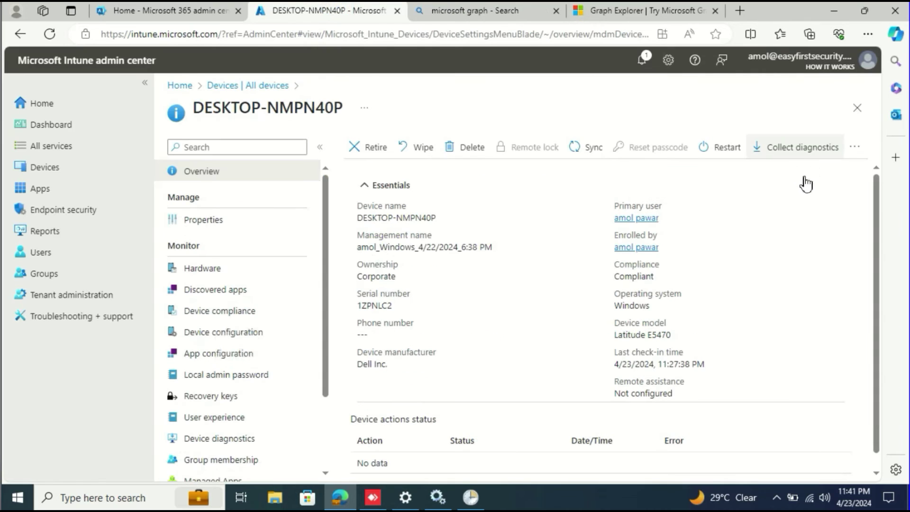
Step: Open Edge Developer tools from More tools and show the DevTools Welcome page
click(868, 34)
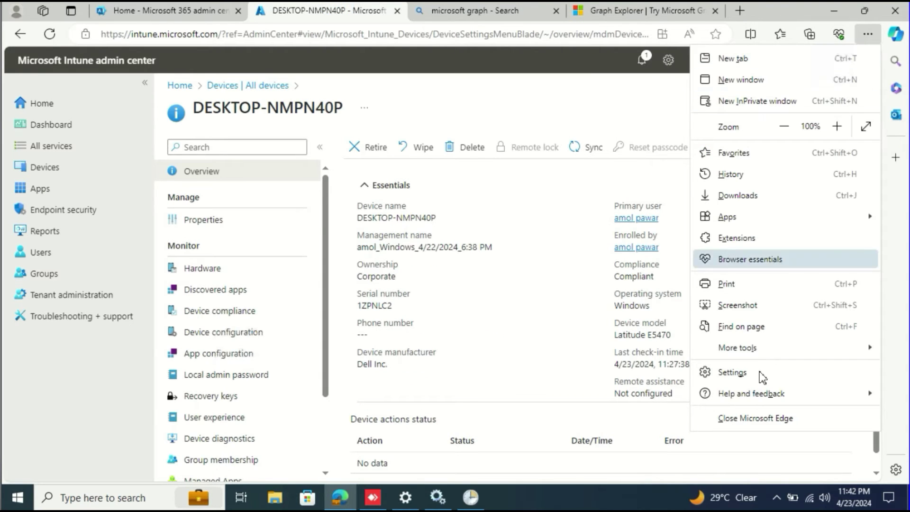
mouse_move(765, 359)
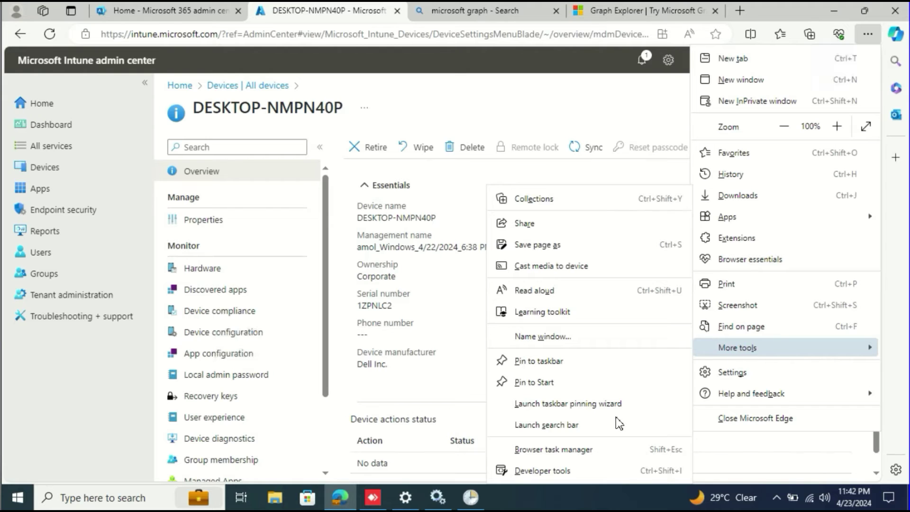
click(558, 472)
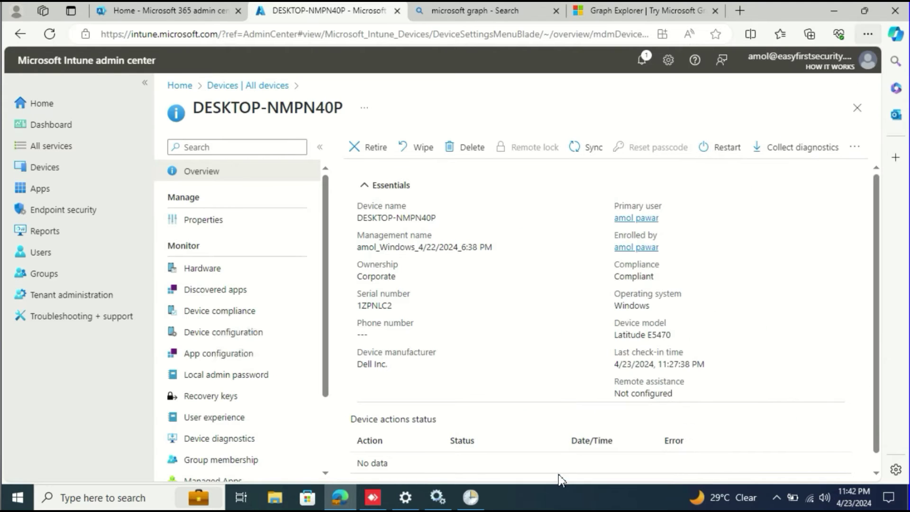
click(596, 58)
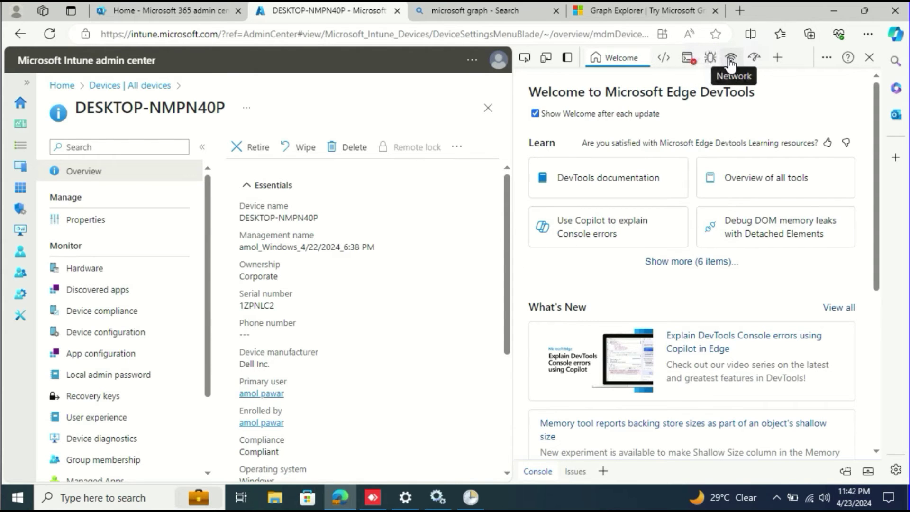
Step: With the Network tab recording, sync DESKTOP-NMPN40P via the ... menu and confirm Yes
click(729, 59)
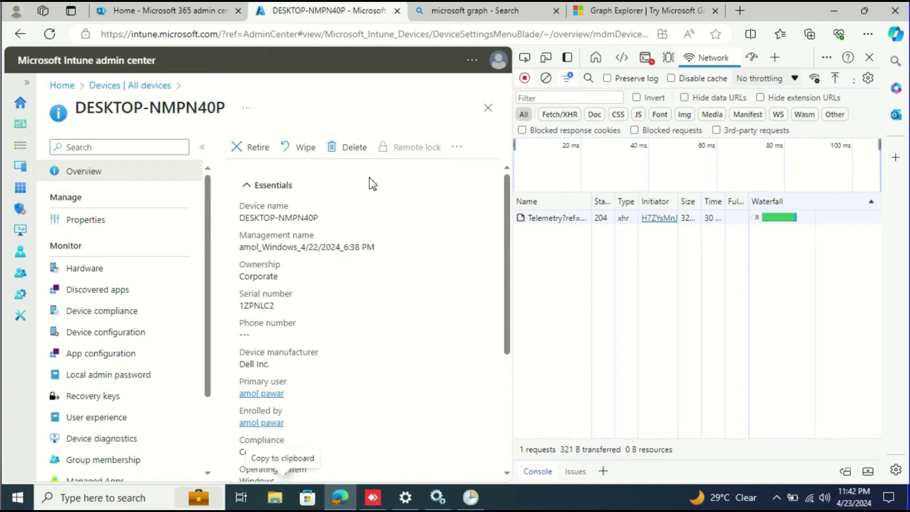
click(458, 148)
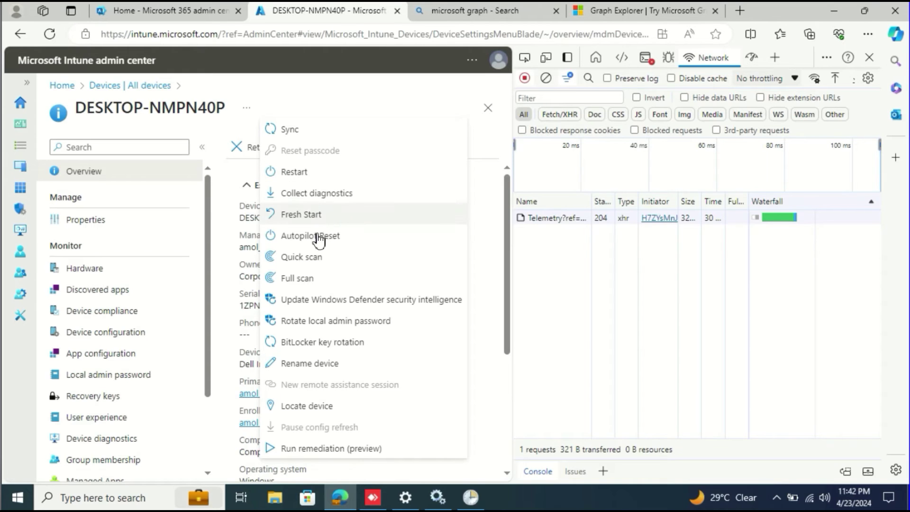
click(293, 130)
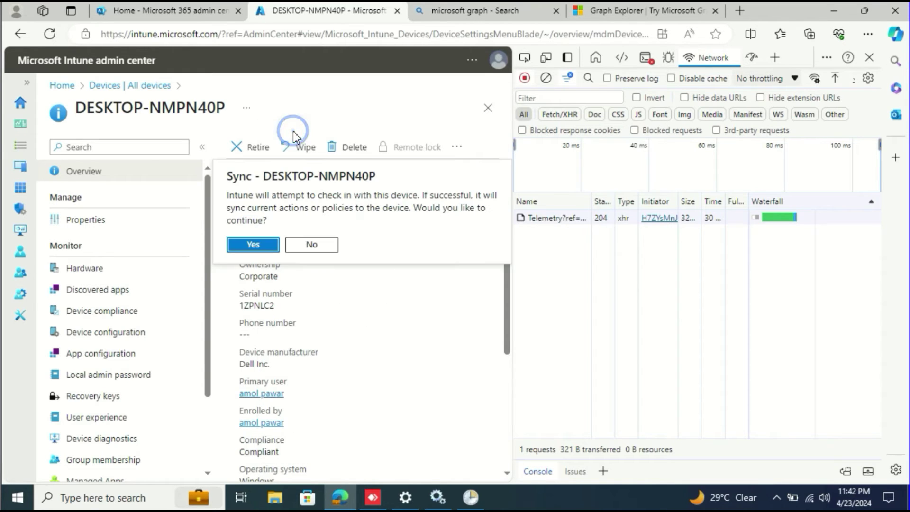
click(252, 246)
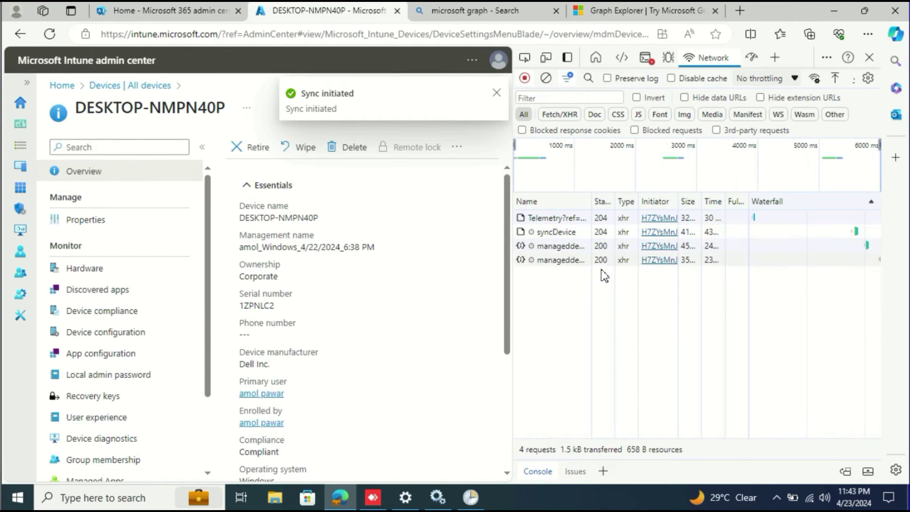
Step: Stop recording, open the syncDevice request (POST, 204 No Content), and copy its Request URL
click(524, 78)
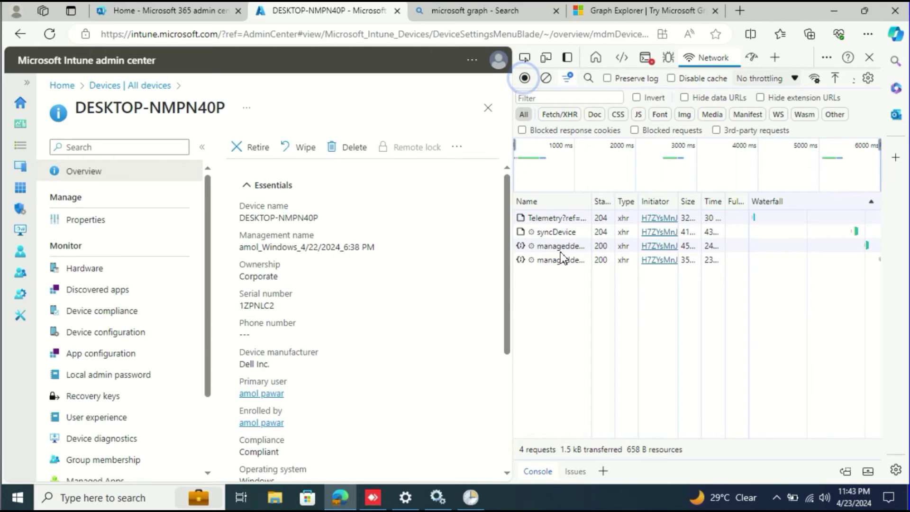
click(543, 234)
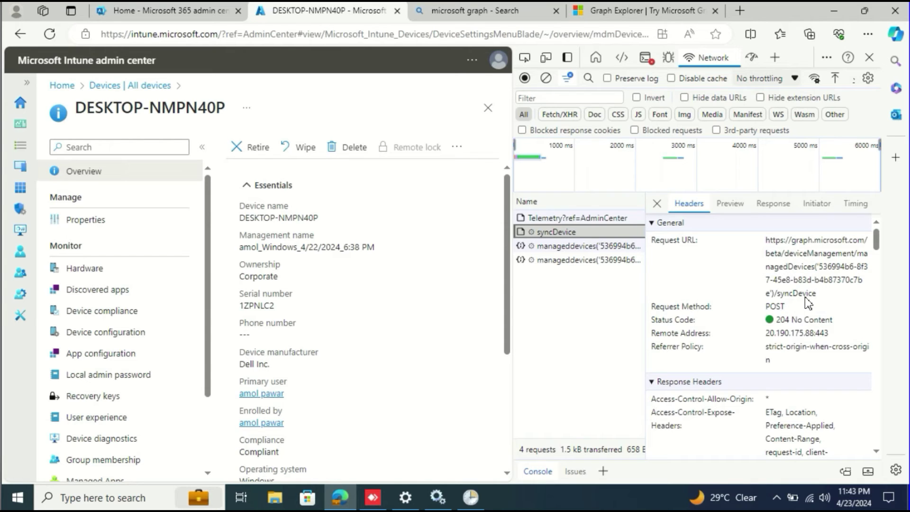
drag(822, 299, 771, 260)
click(766, 239)
triple_click(766, 239)
click(766, 240)
drag(767, 240, 818, 300)
key(ctrl+c)
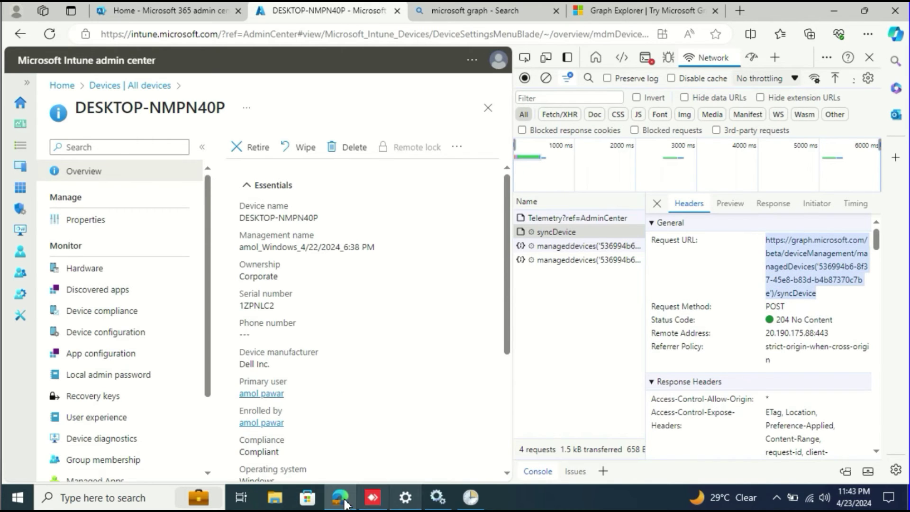
click(470, 497)
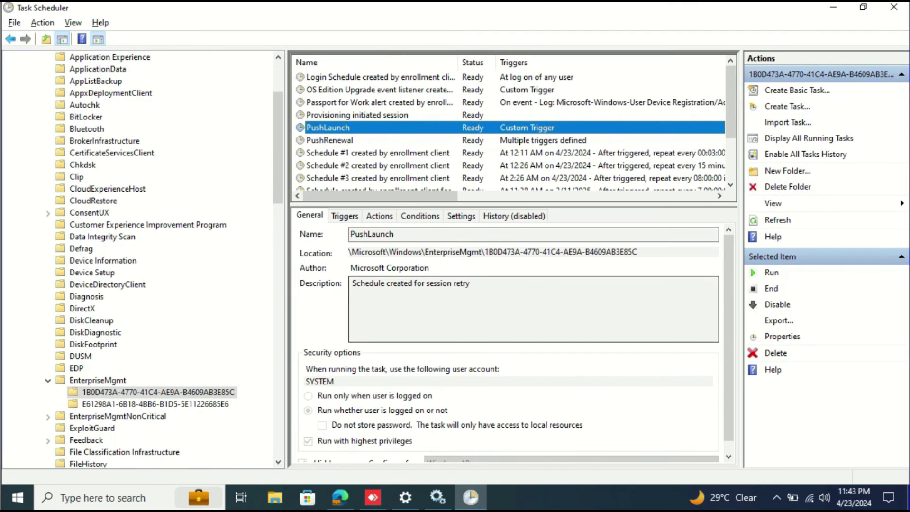
key(alt+Tab)
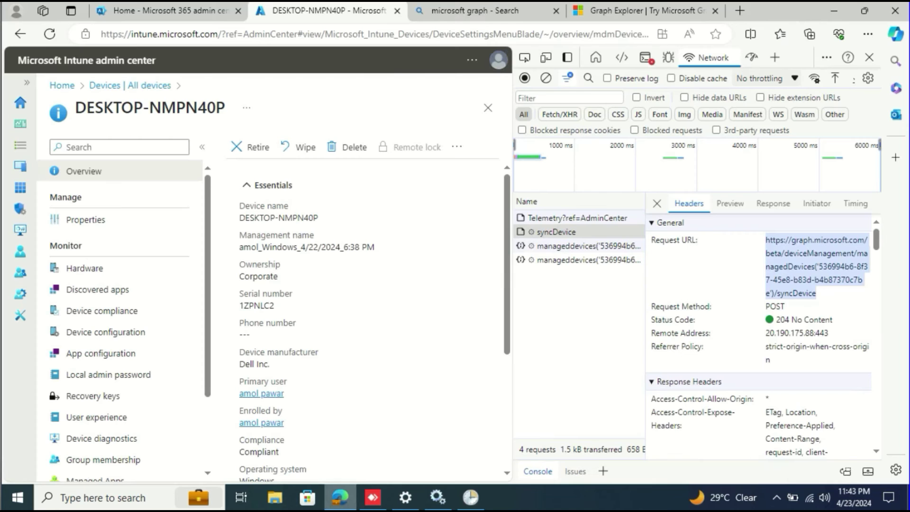
Step: Replace the Graph Explorer query URL with the copied syncDevice URL
click(619, 12)
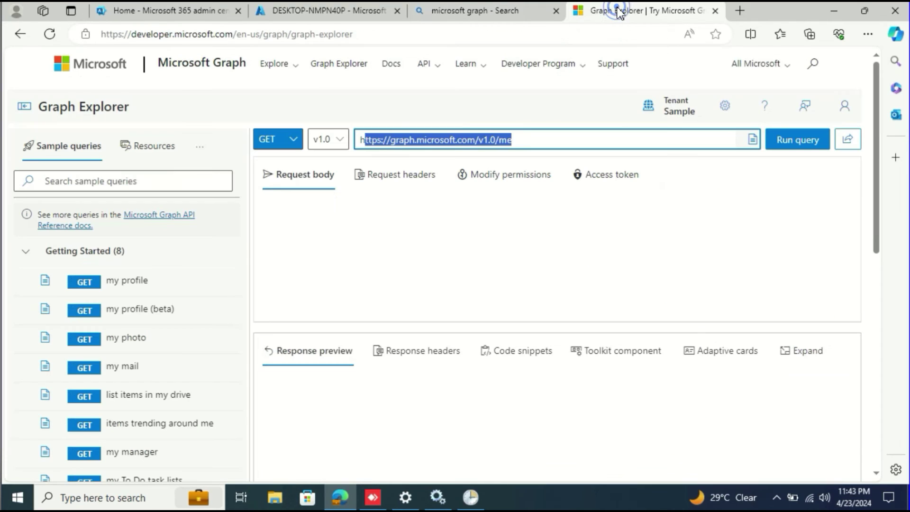
click(526, 140)
drag(527, 140, 349, 150)
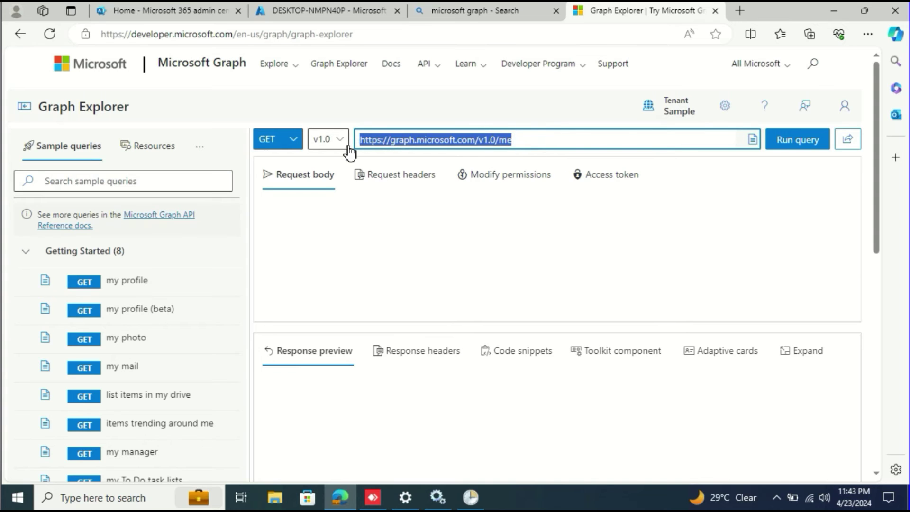
key(ctrl+v)
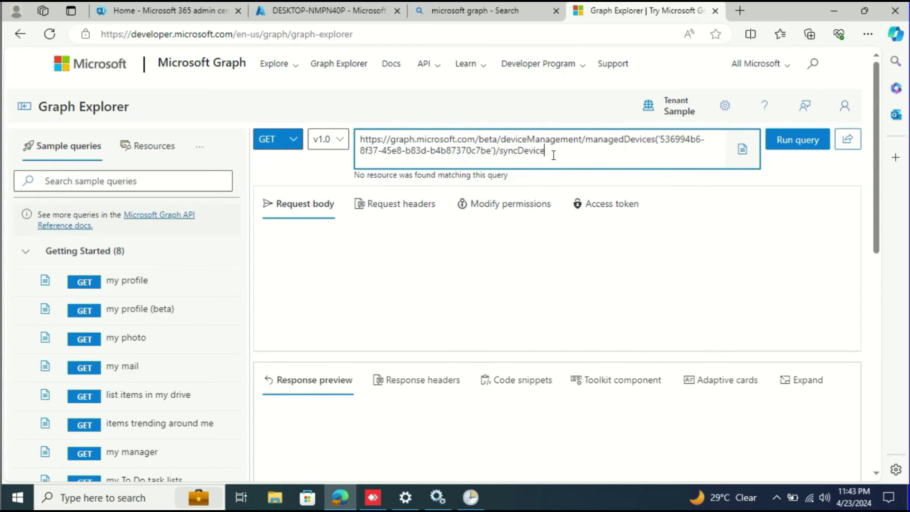
Step: Set the query's API version to beta and its request method to POST
click(330, 149)
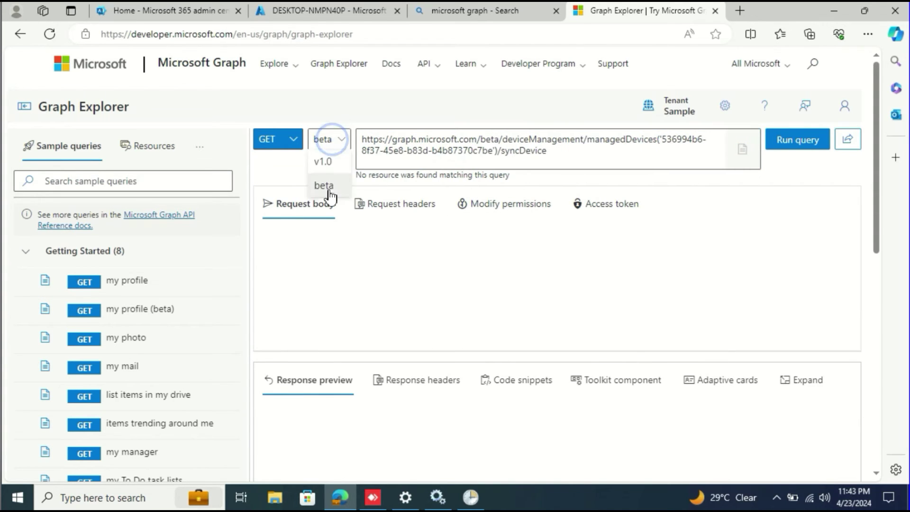
click(331, 186)
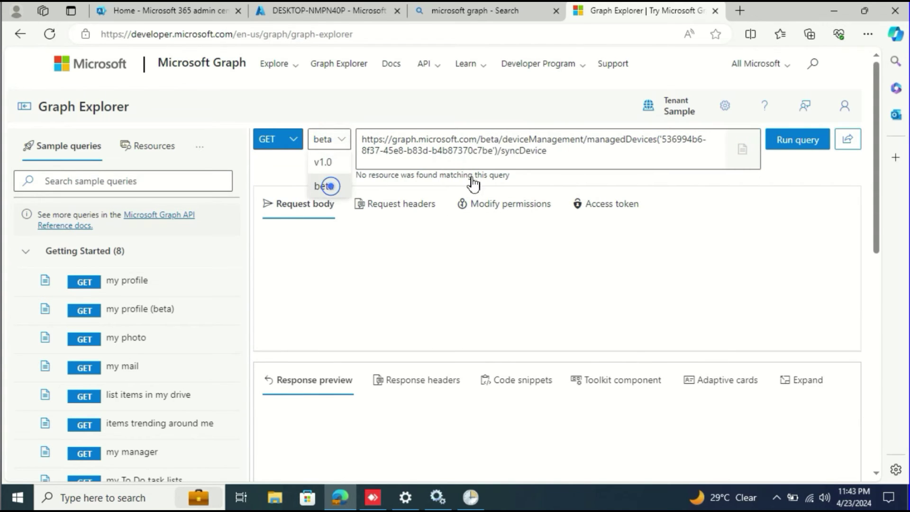
double_click(488, 140)
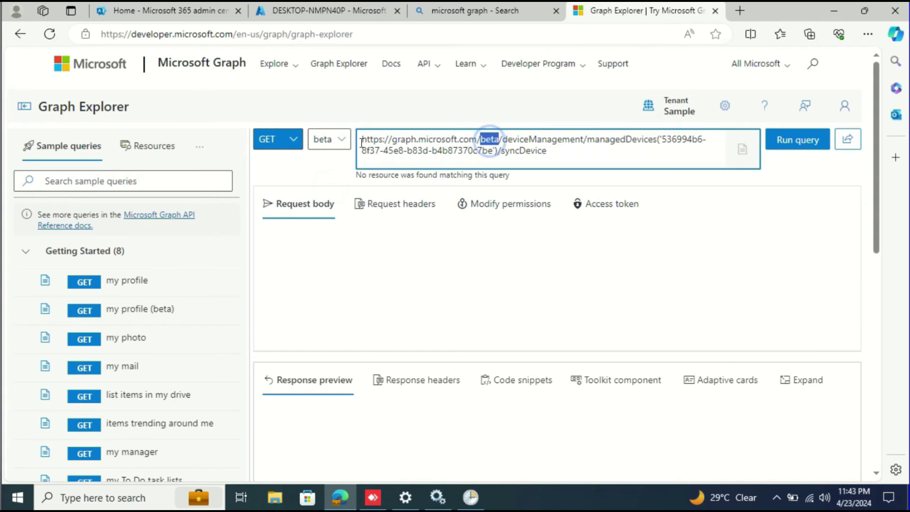
click(291, 142)
click(279, 184)
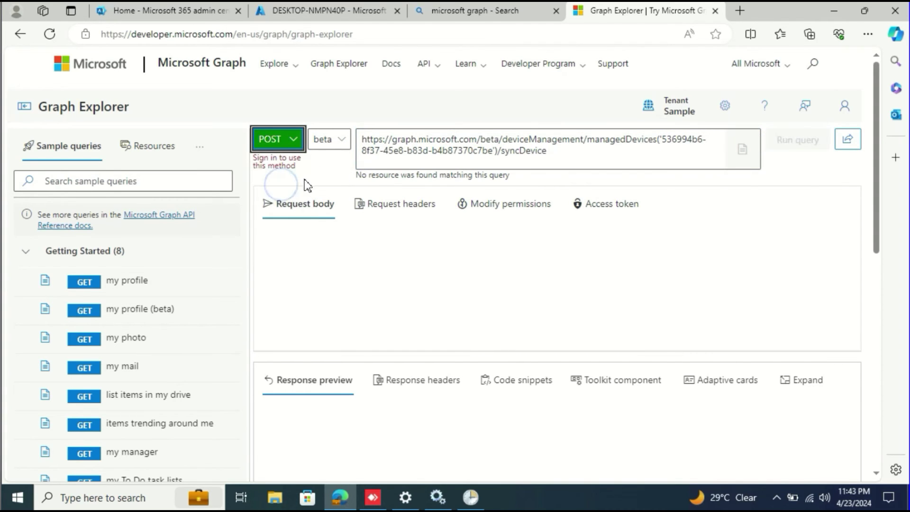
click(728, 269)
click(578, 157)
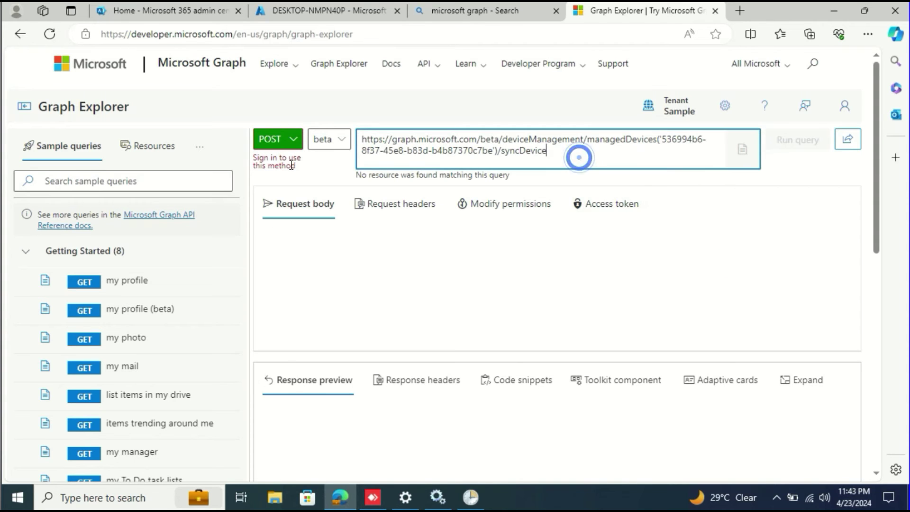
Step: Sign in with the work account, run the POST syncDevice query, then return to the Intune tab
click(842, 110)
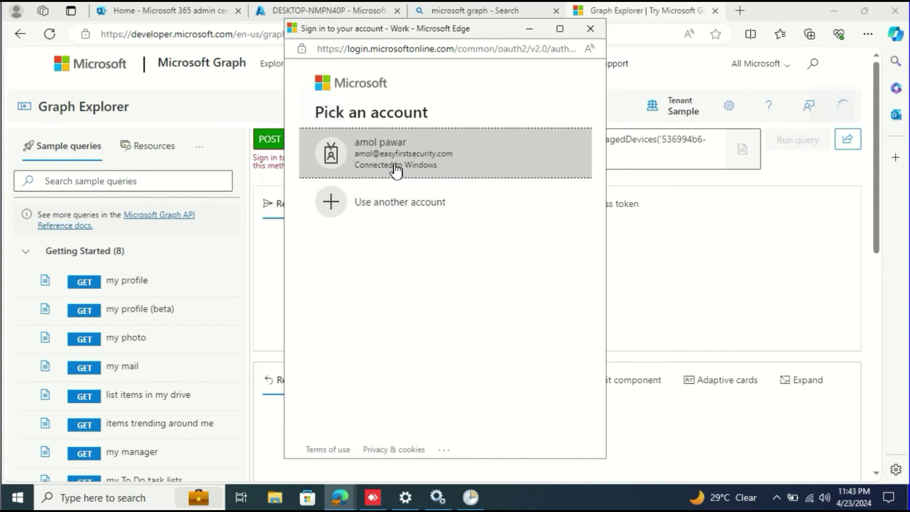
click(411, 160)
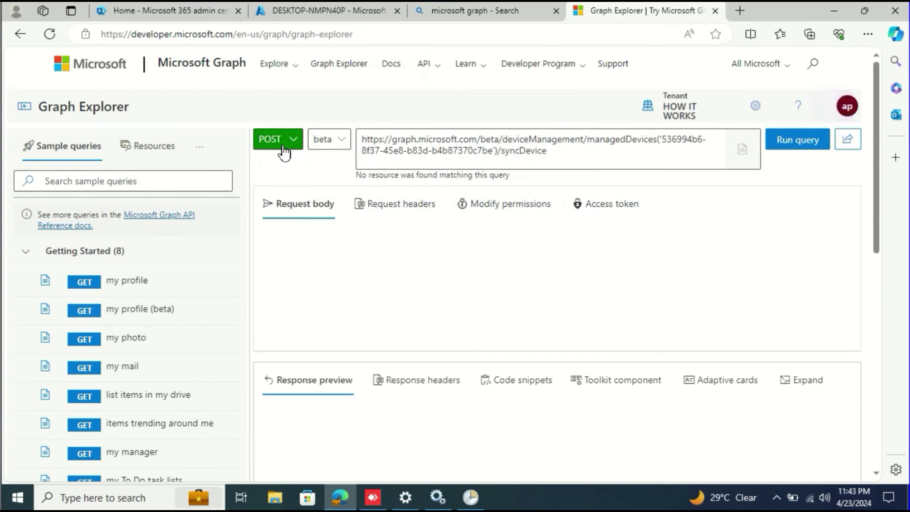
click(794, 146)
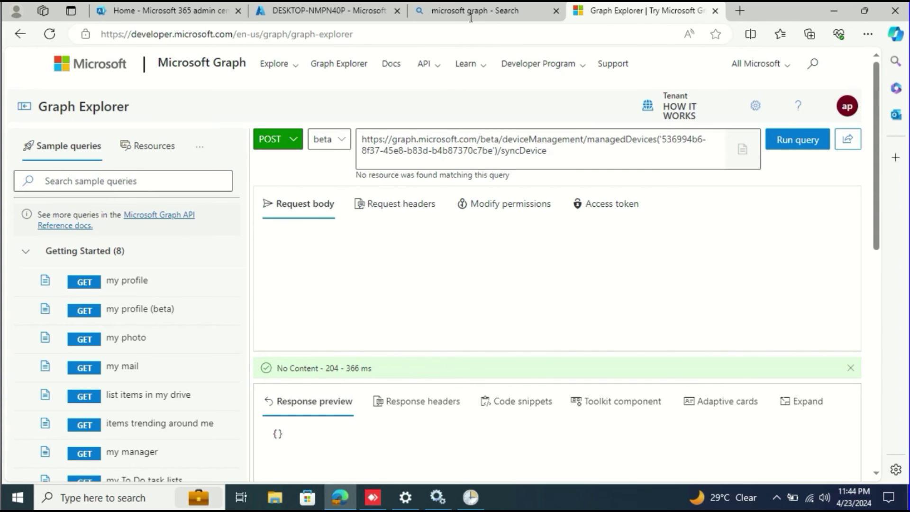
click(307, 12)
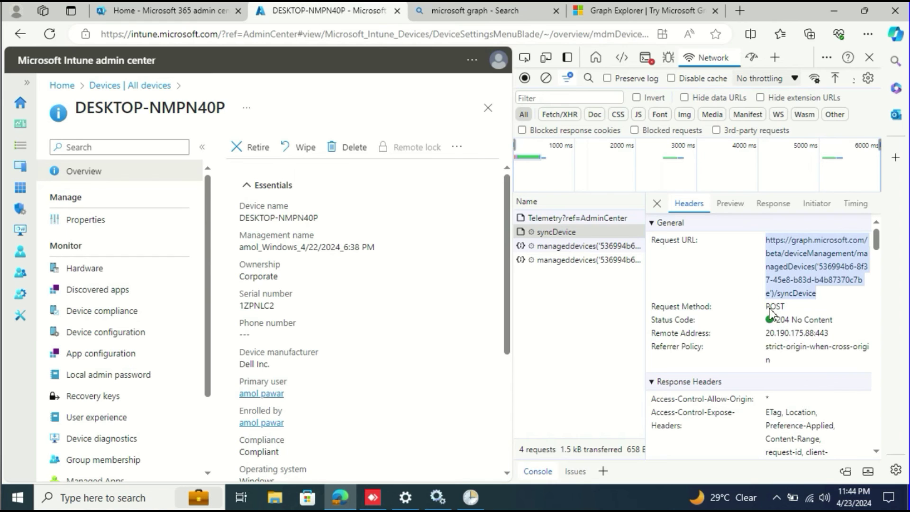
Step: Return to the Graph Explorer tab showing the syncDevice POST result of 204 No Content
click(611, 10)
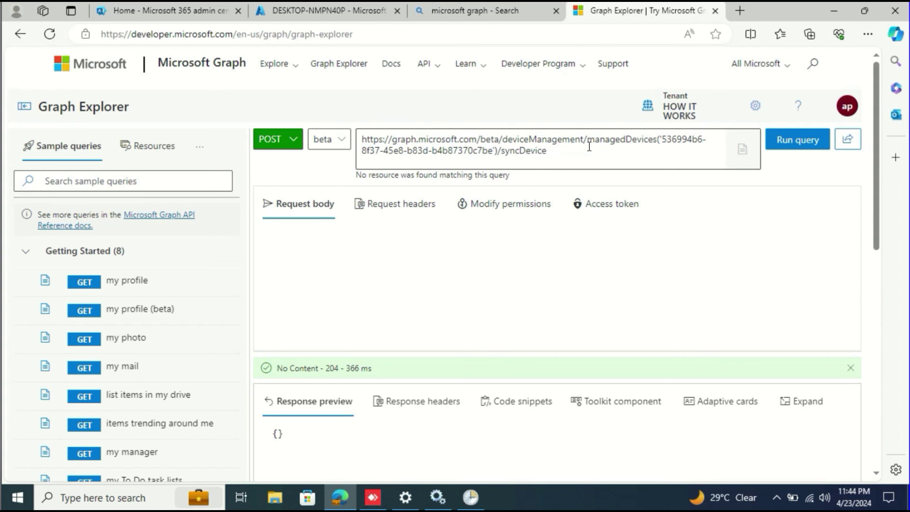
drag(565, 154, 357, 140)
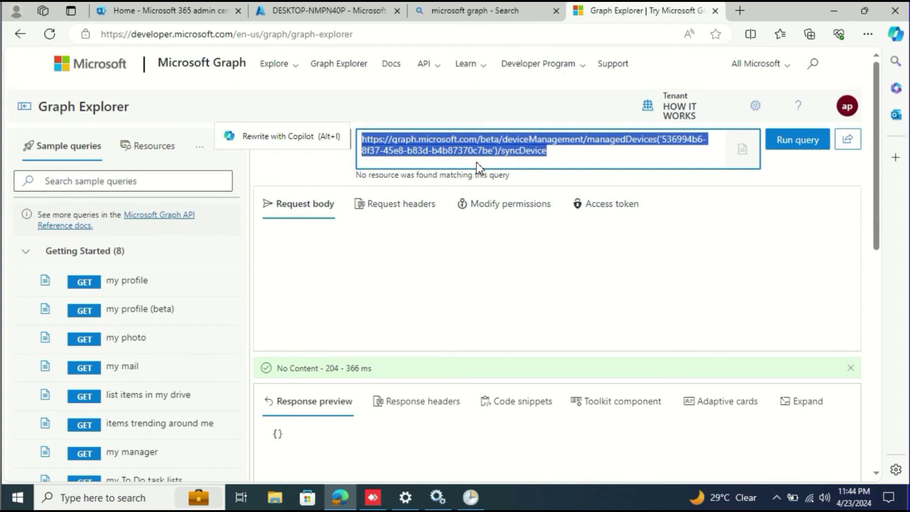